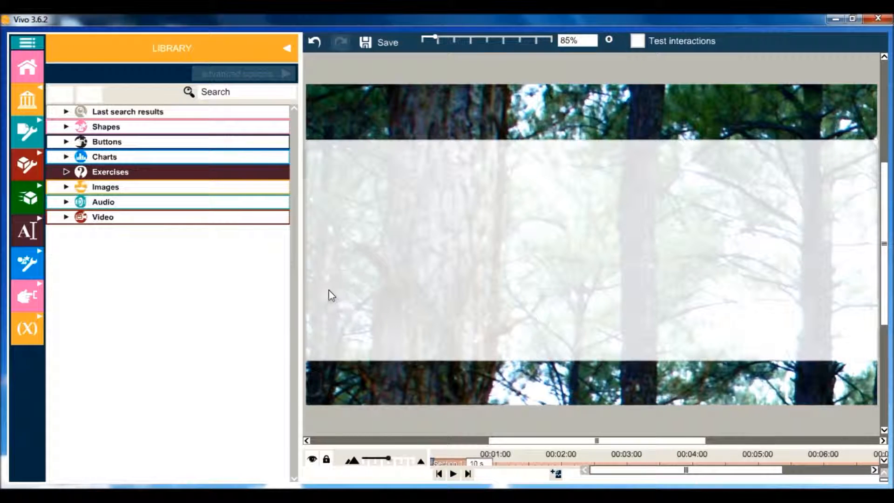
# - Add a multiple choice exercise from the library to the middle of the page and open it for editing
pyautogui.click(65, 173)
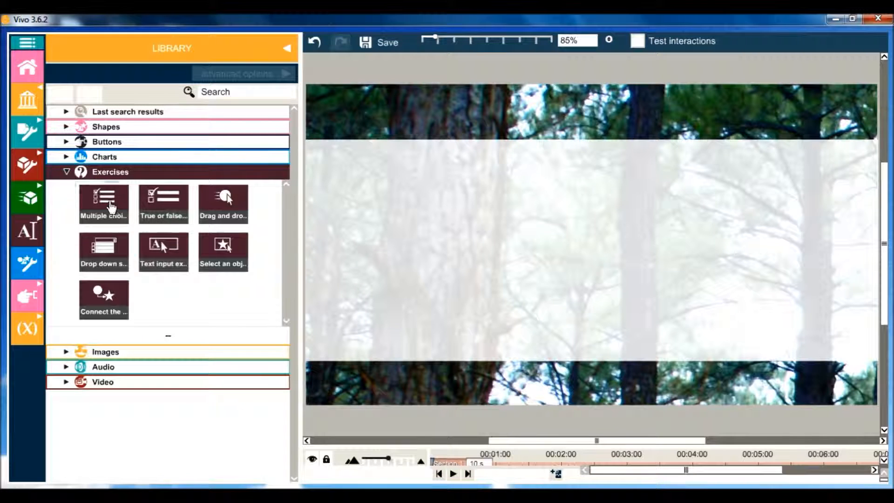
pyautogui.moveTo(112, 207); pyautogui.dragTo(576, 247)
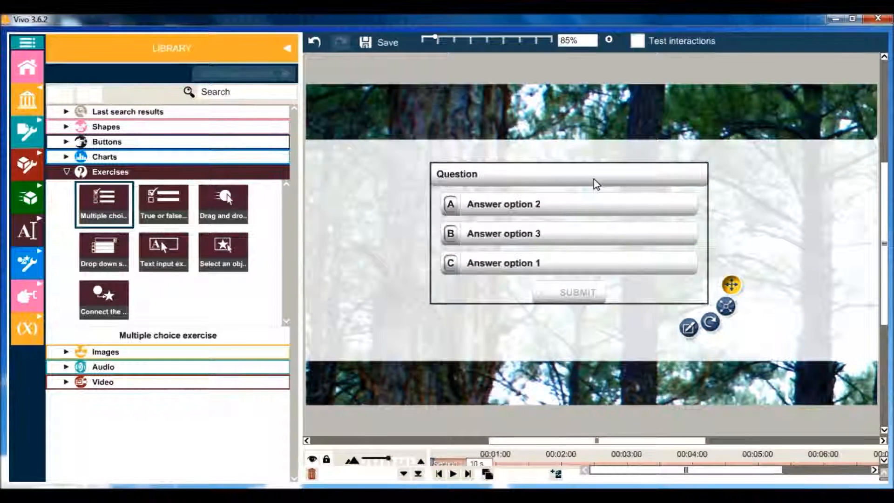
pyautogui.doubleClick(593, 184)
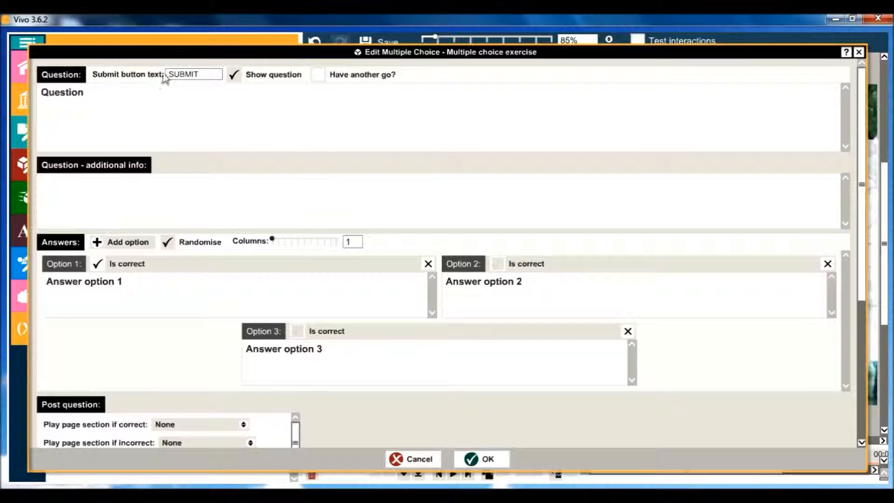
pyautogui.moveTo(197, 75); pyautogui.dragTo(166, 76)
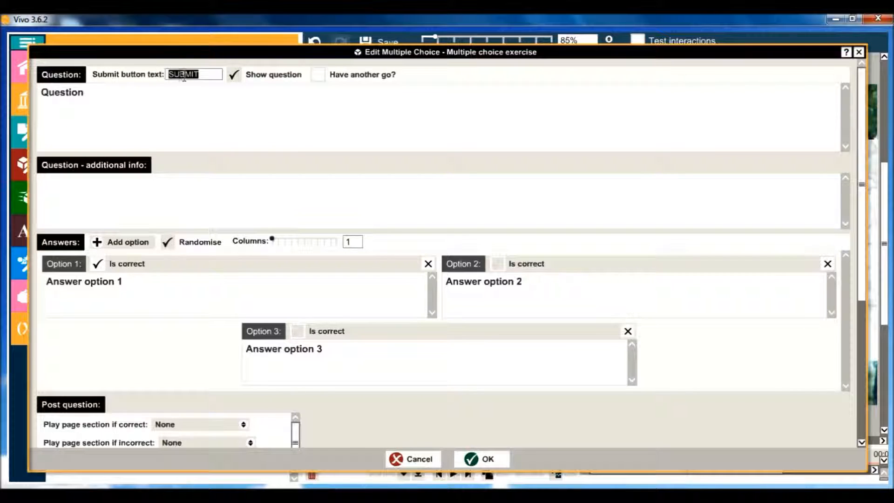
pyautogui.click(207, 78)
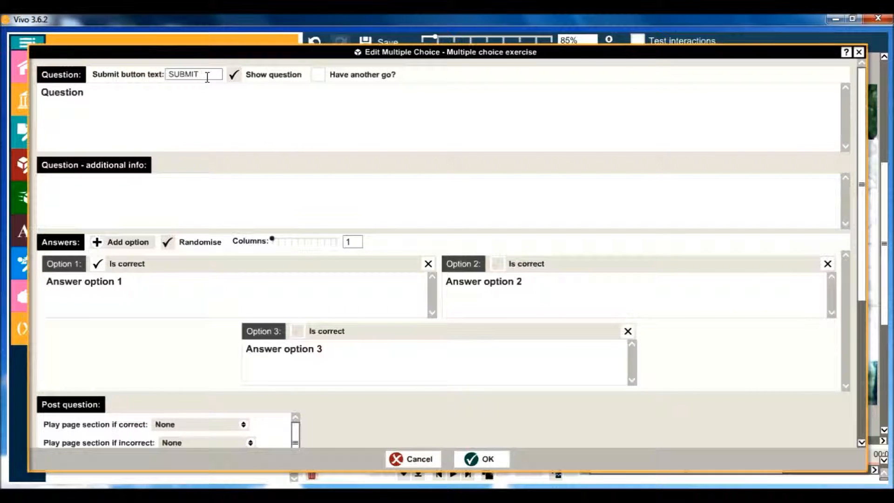
pyautogui.click(234, 77)
pyautogui.click(234, 77)
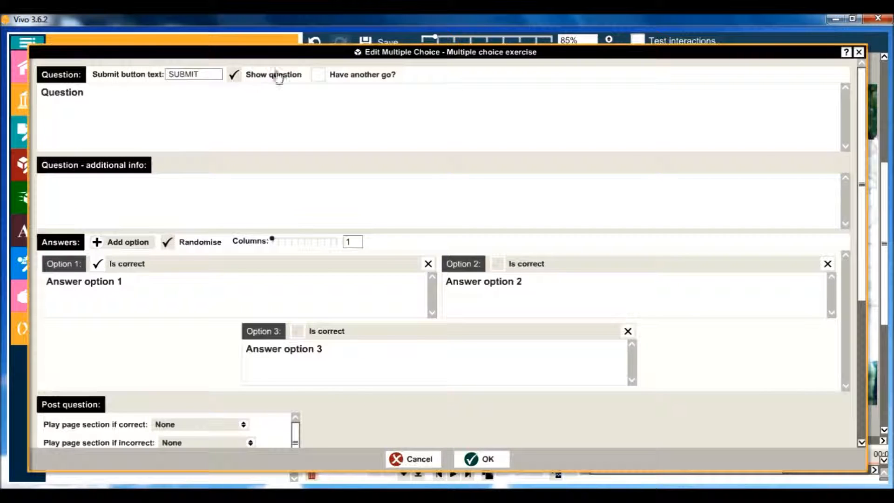
pyautogui.click(320, 76)
pyautogui.click(320, 76)
# - Set the question to "What colour is grass?" and its additional info to "select one option"
pyautogui.click(100, 89)
pyautogui.write('What c')
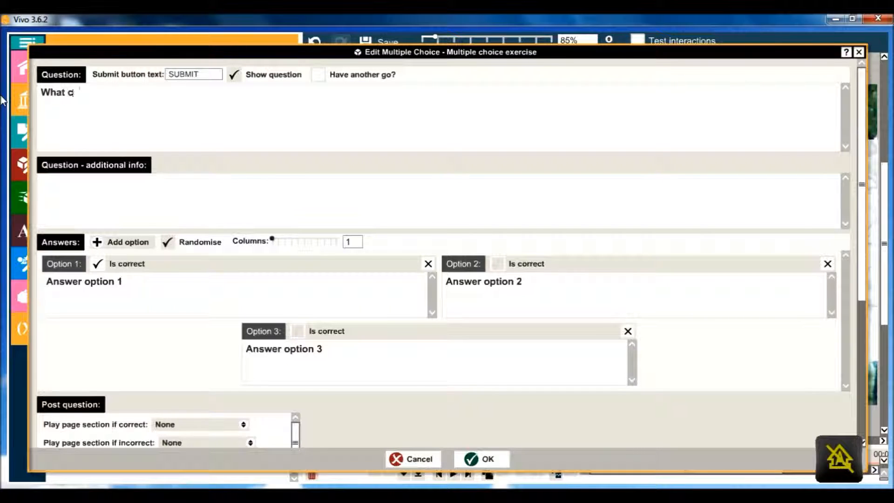
pyautogui.write('olour is grass?')
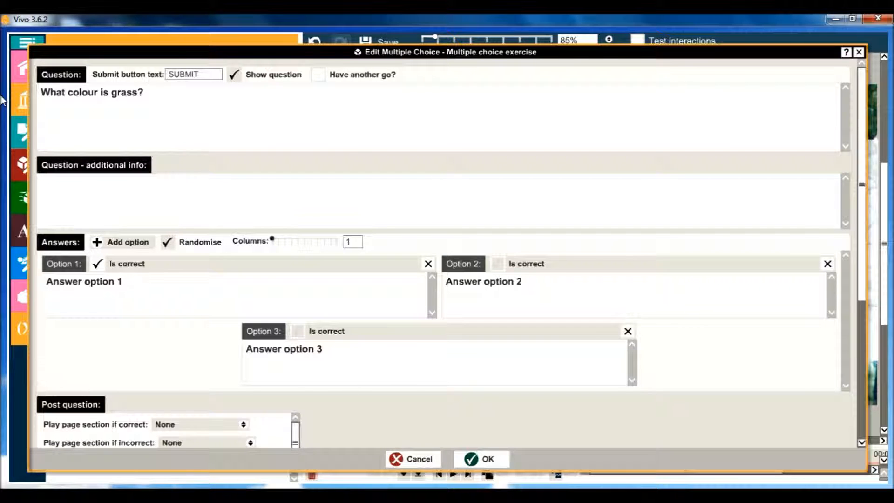
pyautogui.write('select one option')
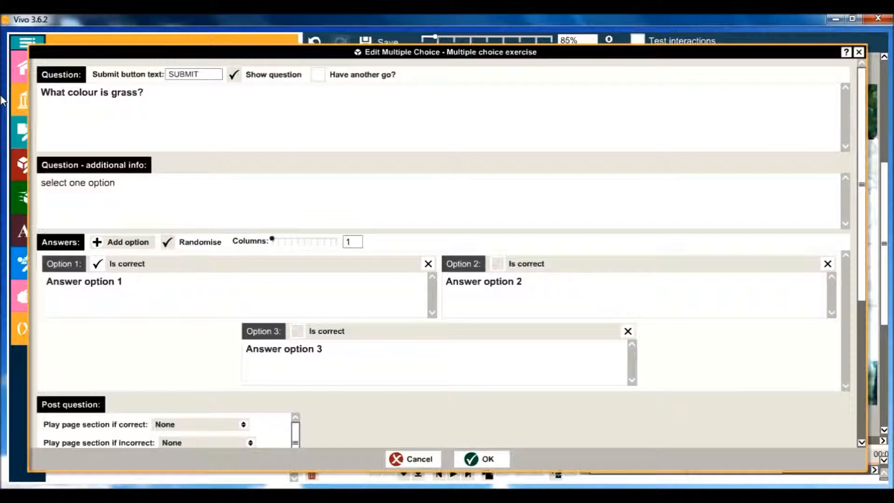
# - Add a fourth answer option and remove it again
pyautogui.click(119, 246)
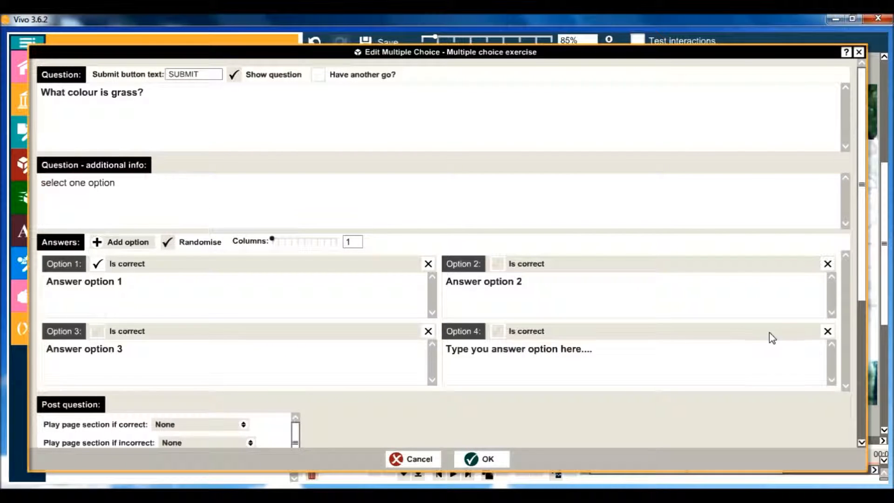
pyautogui.click(826, 331)
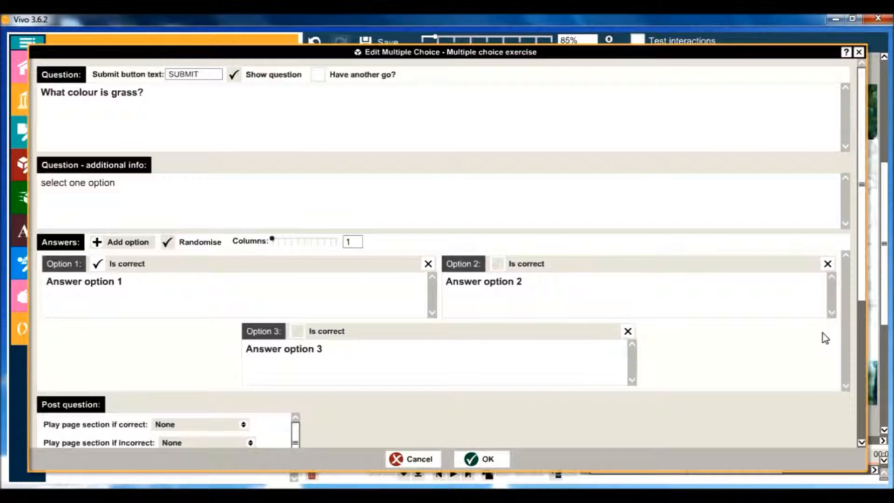
# - Set the three answer options to red, blue and green, and mark only green as correct
pyautogui.moveTo(145, 281); pyautogui.dragTo(46, 282)
pyautogui.write('red')
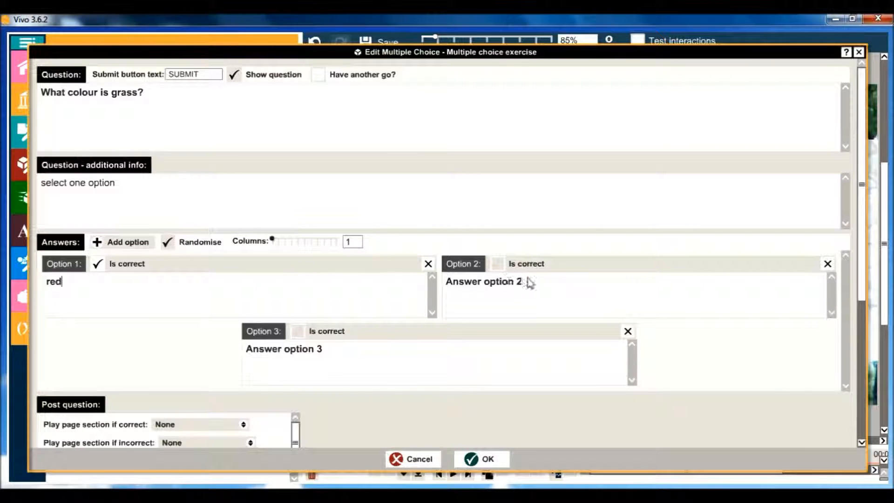
pyautogui.moveTo(529, 281); pyautogui.dragTo(383, 281)
pyautogui.write('blue')
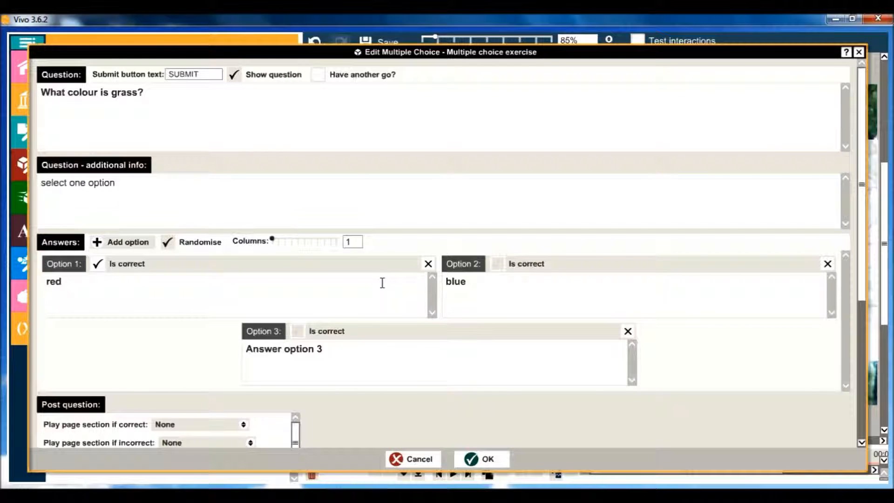
pyautogui.moveTo(343, 349); pyautogui.dragTo(186, 346)
pyautogui.write('green')
pyautogui.click(298, 332)
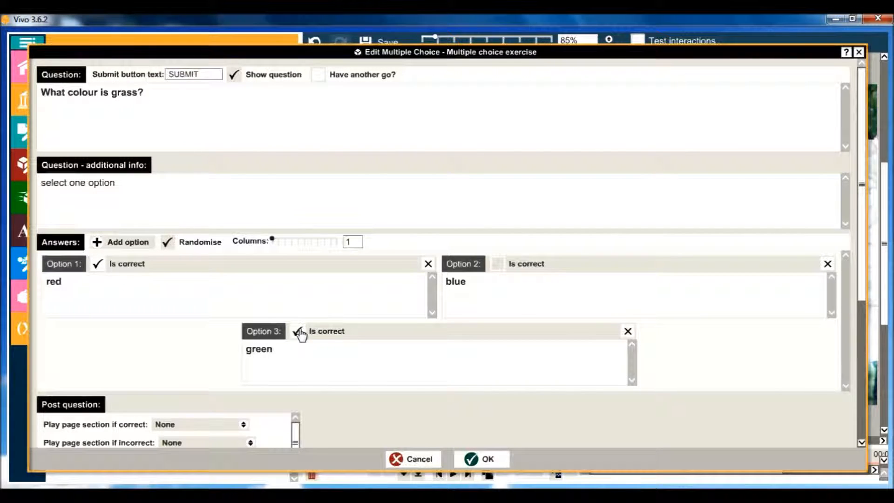
pyautogui.click(98, 264)
# - Examine the post-question settings and the pages that can be played after a correct answer
pyautogui.moveTo(862, 215); pyautogui.dragTo(855, 377)
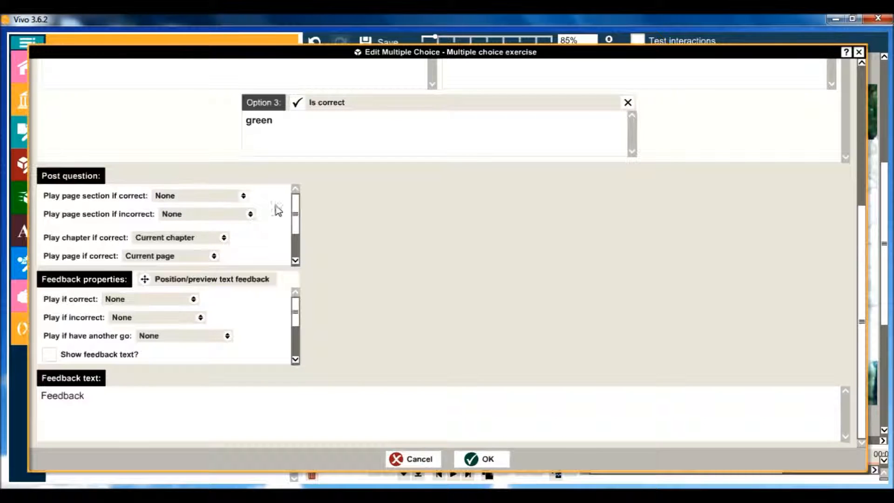
pyautogui.moveTo(295, 213); pyautogui.dragTo(296, 243)
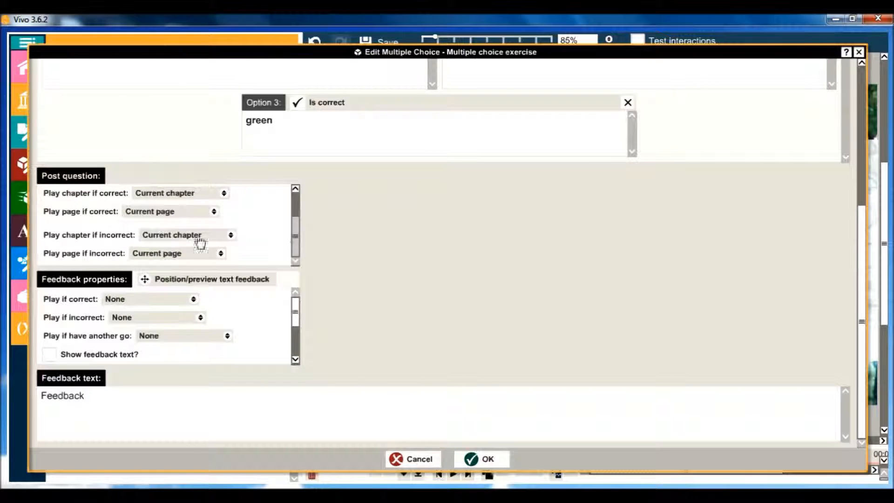
pyautogui.click(140, 212)
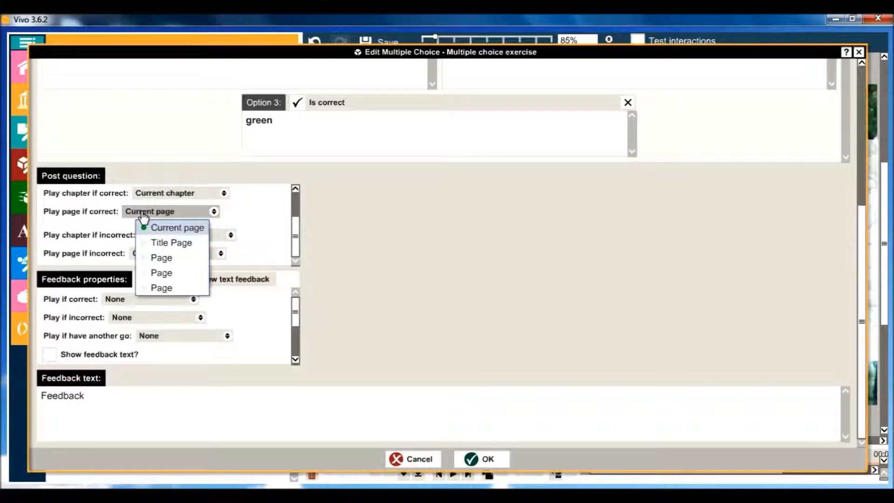
pyautogui.click(281, 207)
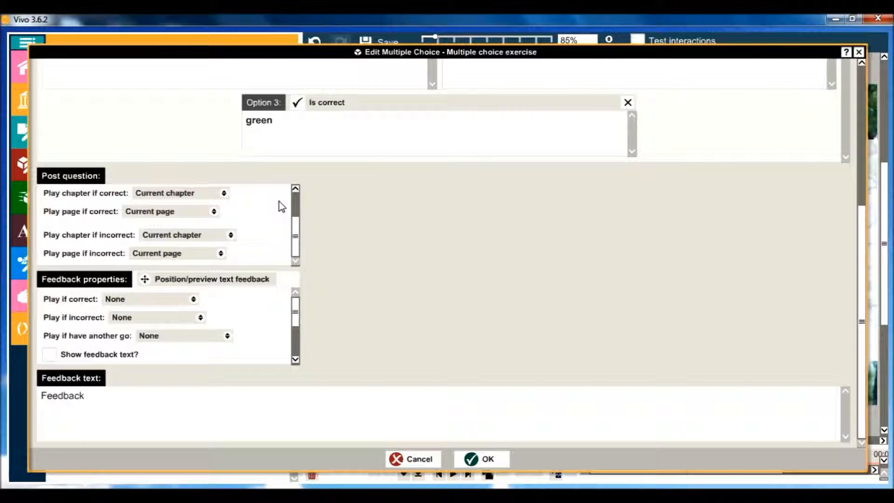
# - Position the text feedback box below the answer options near the page's lower edge and accept the placement
pyautogui.click(239, 282)
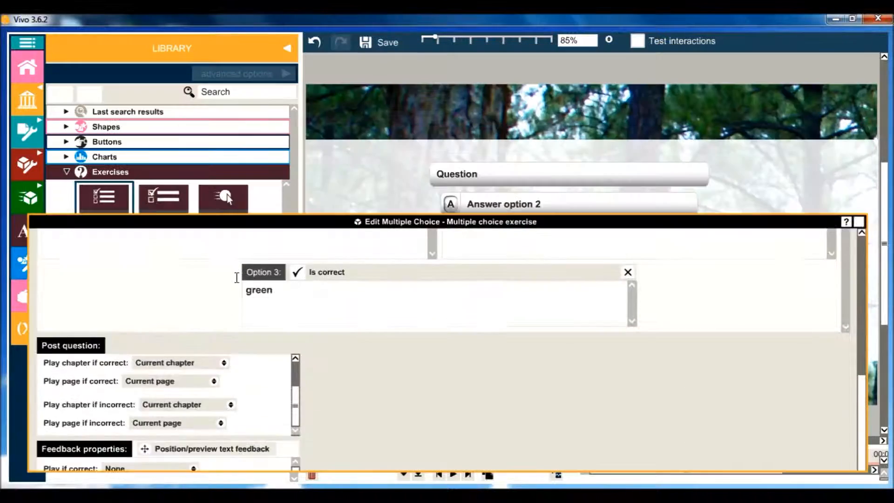
pyautogui.moveTo(479, 140); pyautogui.dragTo(580, 343)
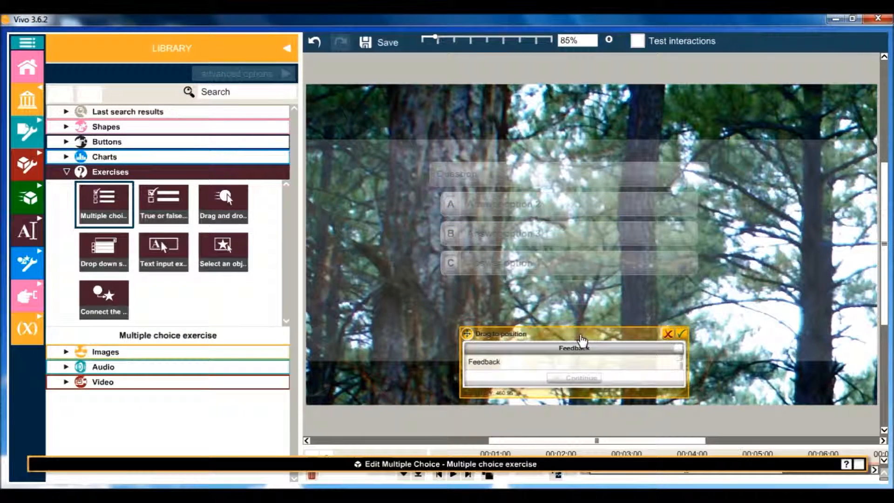
pyautogui.click(680, 335)
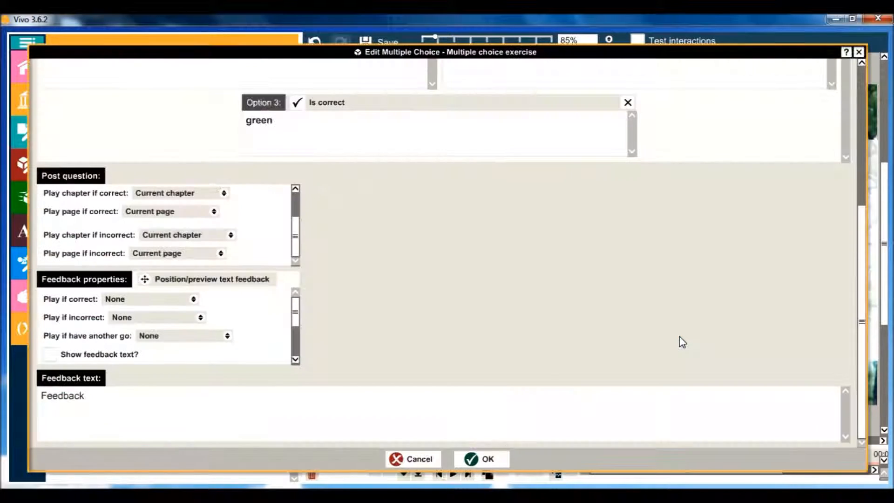
# - Set the feedback text to "well done!", enable showing it, and apply the exercise settings
pyautogui.moveTo(95, 403); pyautogui.dragTo(2, 408)
pyautogui.write('well done!')
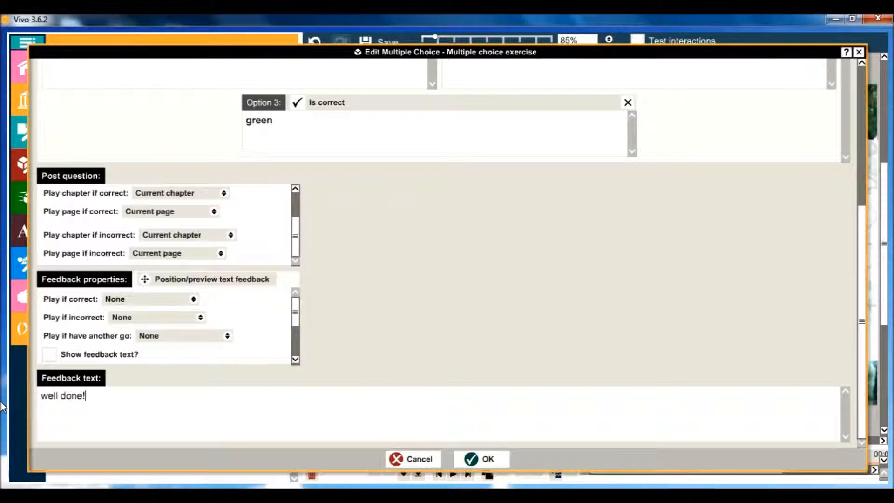
pyautogui.click(49, 355)
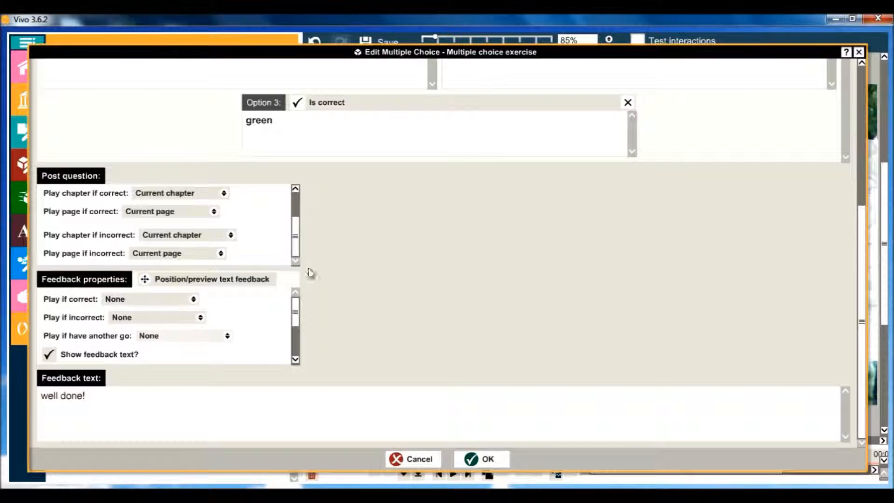
pyautogui.click(482, 461)
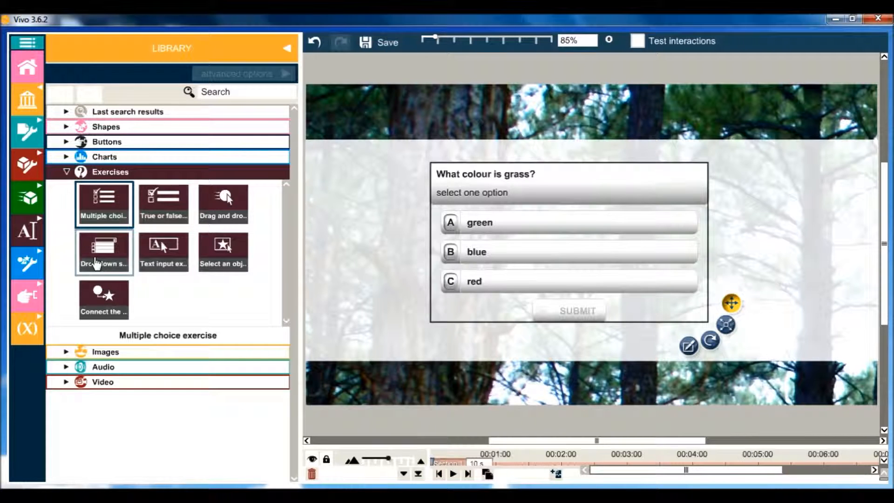
# - Turn off the shine on the exercise's text background and set all four corner curves to 0 px
pyautogui.click(28, 230)
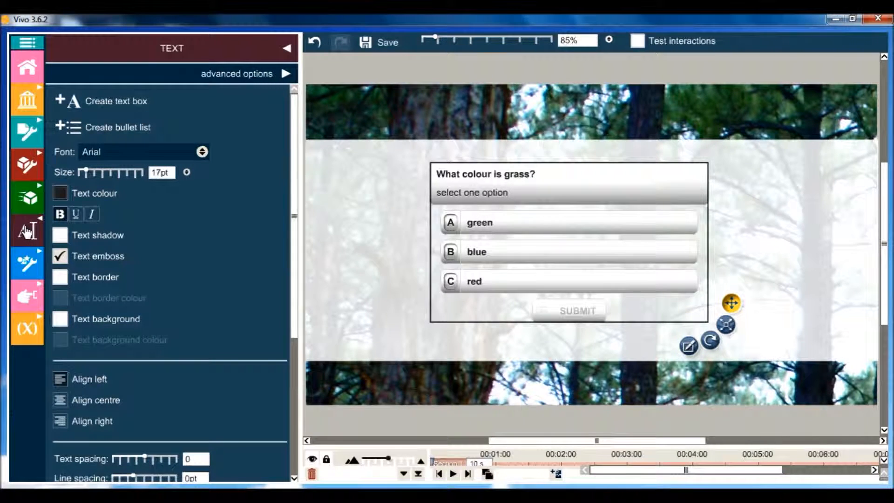
pyautogui.click(253, 78)
pyautogui.moveTo(294, 124); pyautogui.dragTo(294, 219)
pyautogui.click(59, 201)
pyautogui.doubleClick(210, 252)
pyautogui.write('0')
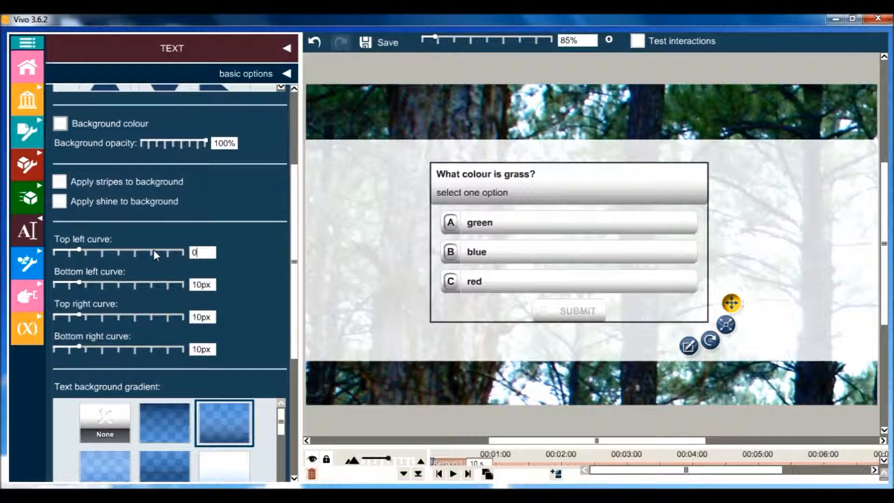
pyautogui.doubleClick(205, 284)
pyautogui.write('0')
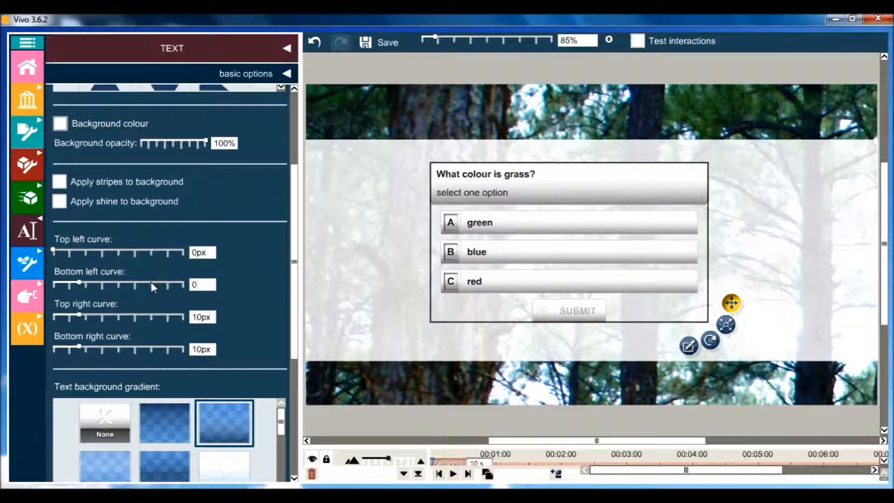
pyautogui.doubleClick(203, 316)
pyautogui.write('0')
pyautogui.doubleClick(203, 349)
pyautogui.write('0')
# - Remove the exercise's text background gradient and set its background colour to light green
pyautogui.click(86, 427)
pyautogui.moveTo(296, 274); pyautogui.dragTo(295, 219)
pyautogui.click(60, 218)
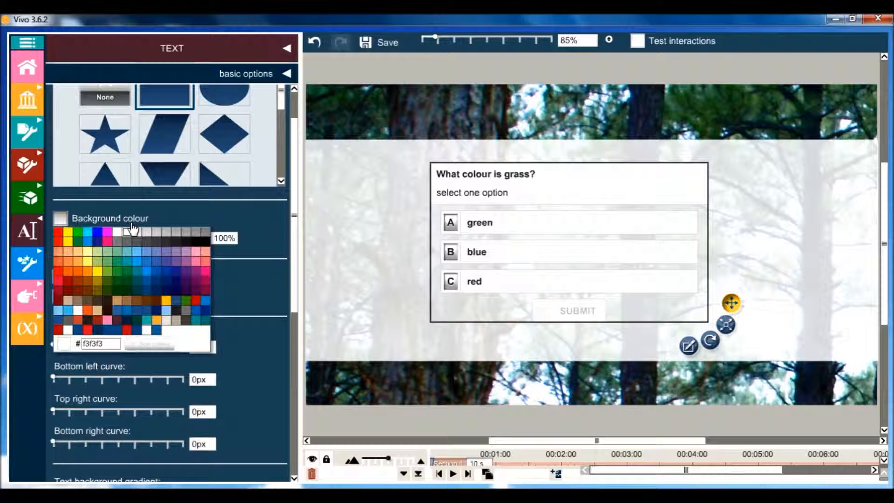
pyautogui.click(99, 254)
pyautogui.click(344, 279)
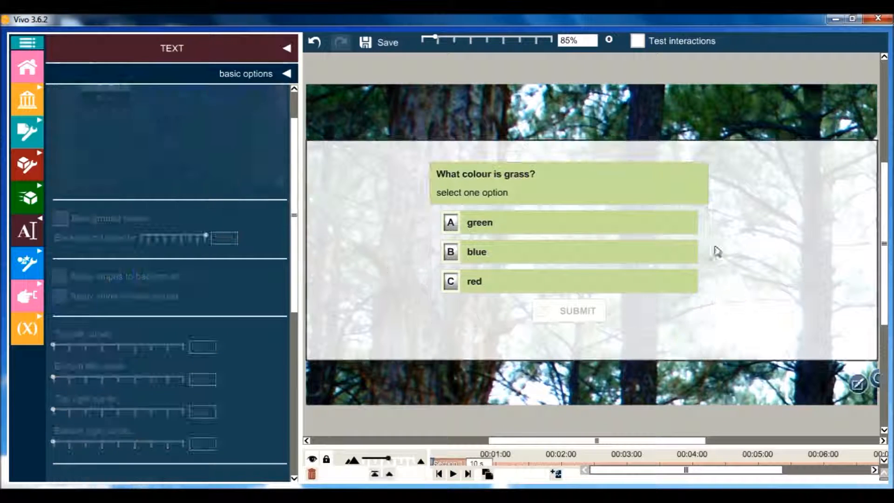
# - Test the exercise by submitting the answer green and continuing past the feedback, then leave interaction testing
pyautogui.click(638, 42)
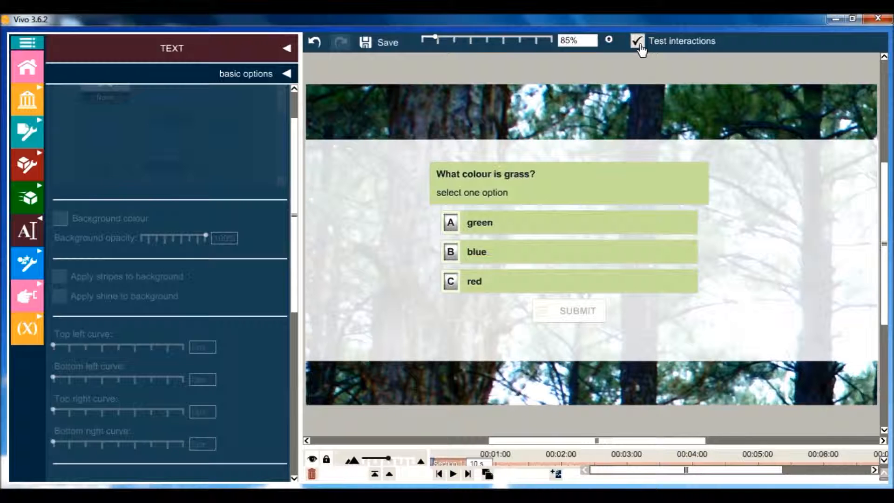
pyautogui.click(532, 226)
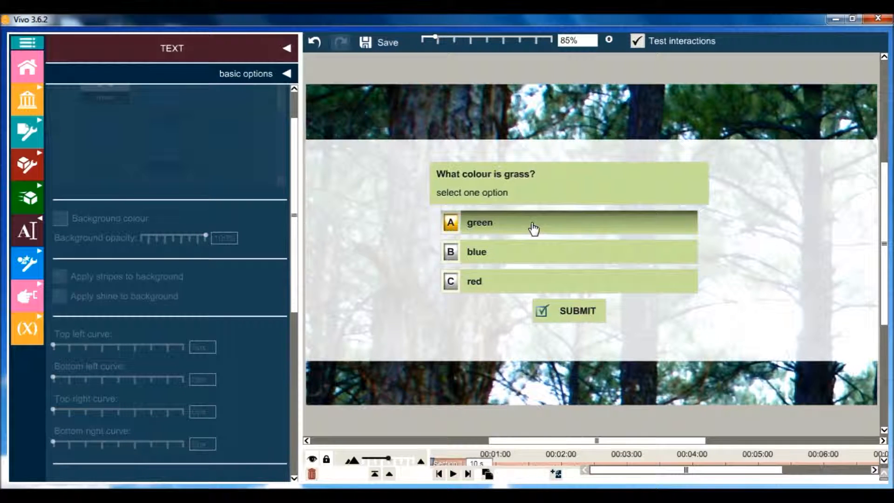
pyautogui.click(566, 312)
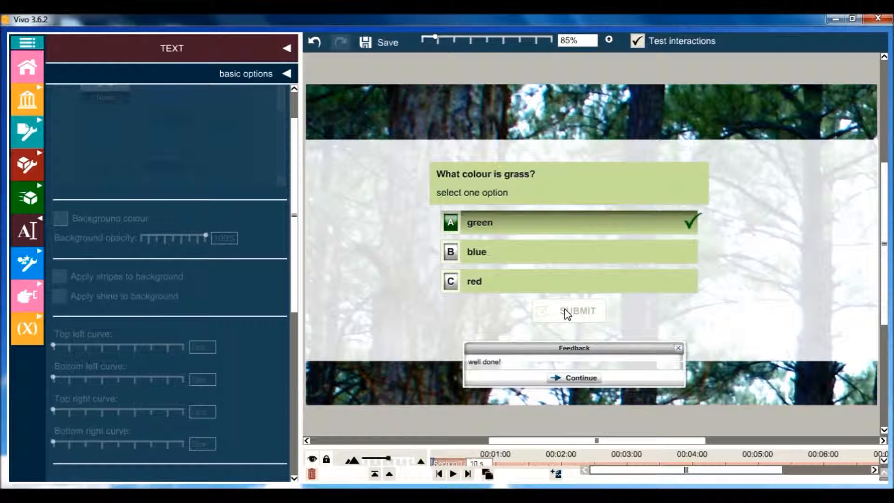
pyautogui.click(572, 378)
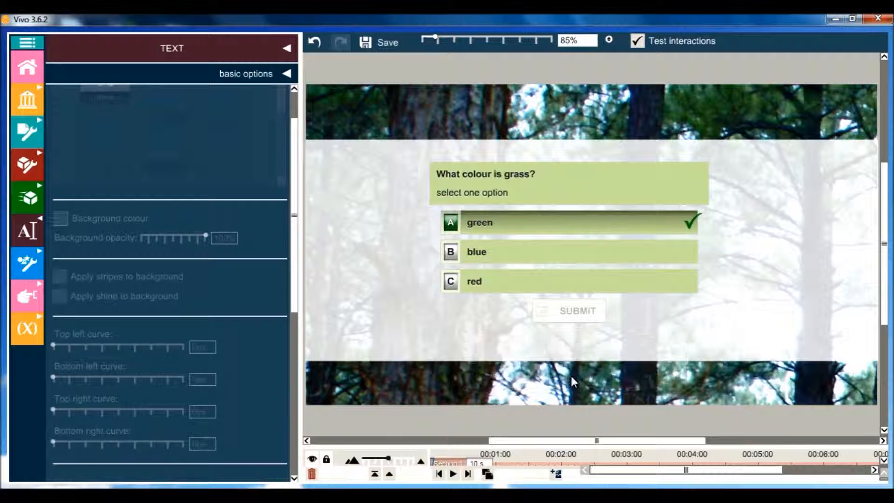
pyautogui.click(637, 41)
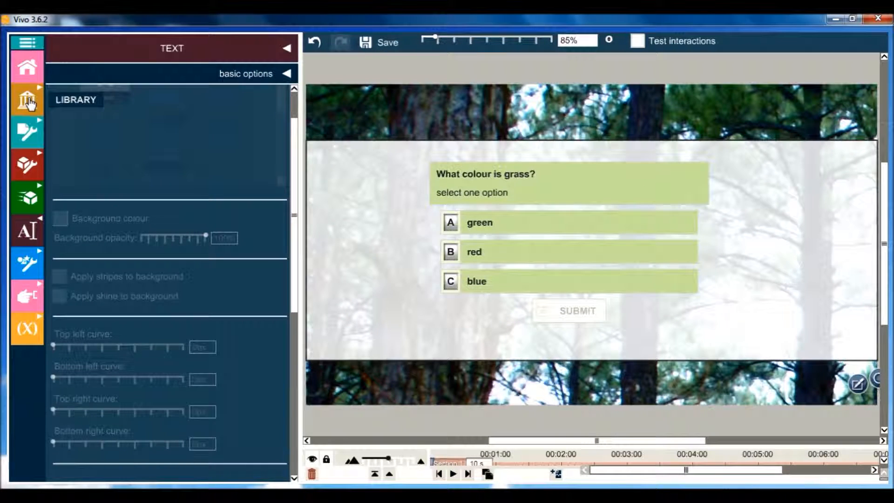
# - Go to the next page of the project, saving the current page before leaving it
pyautogui.click(30, 131)
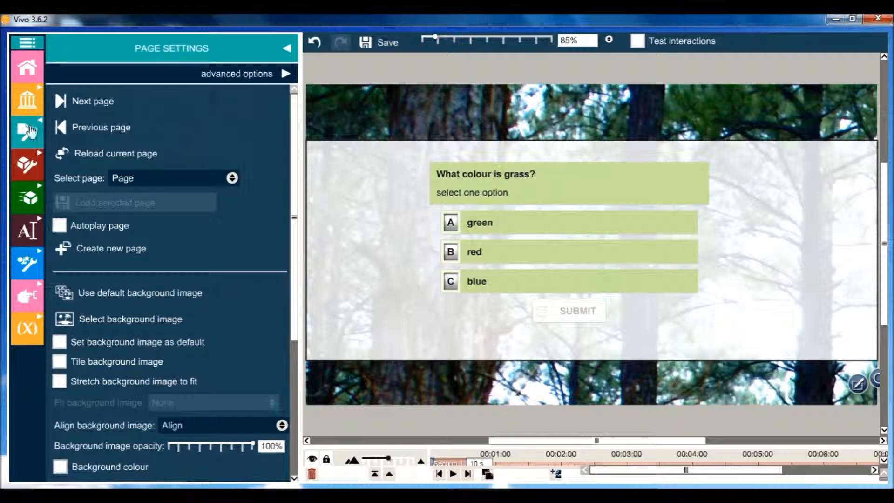
pyautogui.click(94, 102)
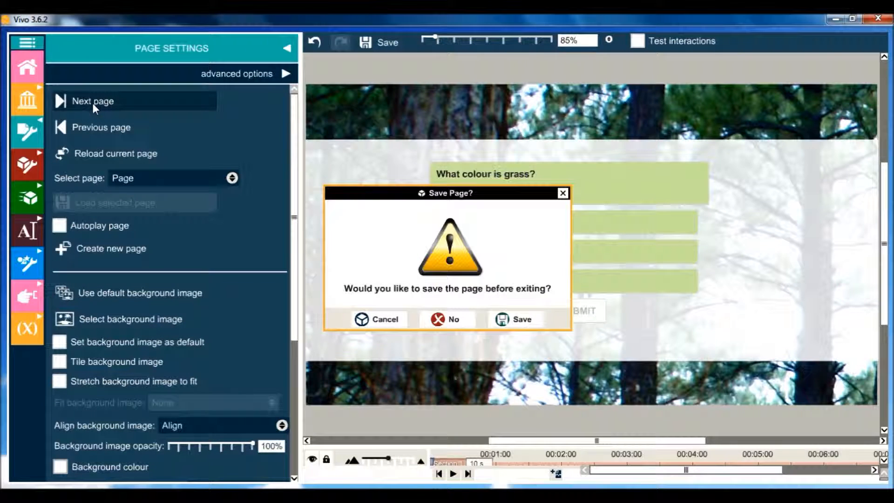
pyautogui.click(528, 320)
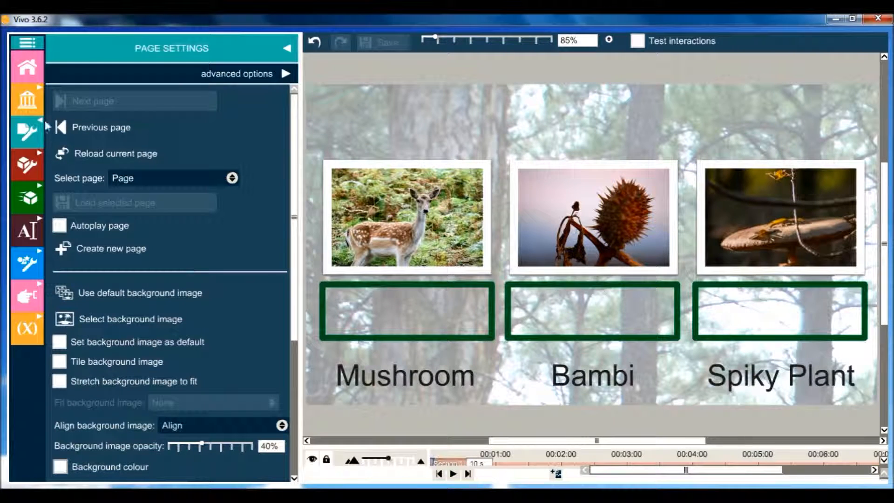
# - Add a drag and drop exercise above the three images and set its question to "match the text to the image"
pyautogui.click(27, 100)
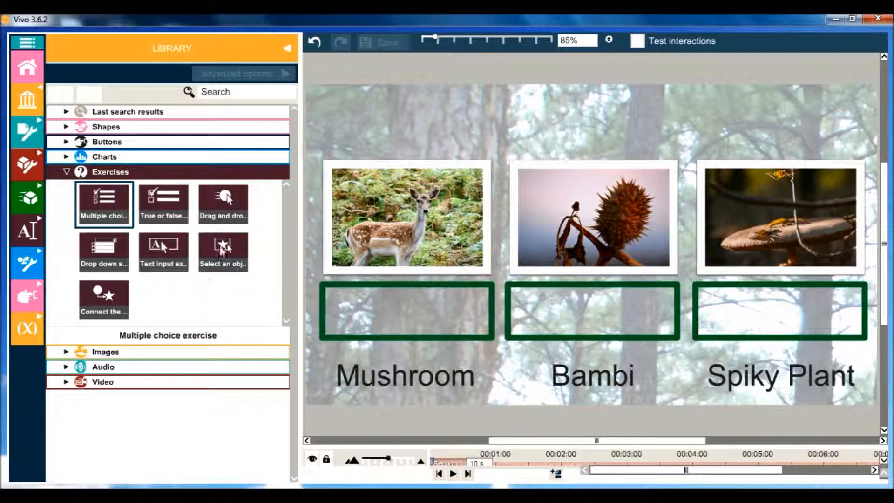
pyautogui.moveTo(223, 203); pyautogui.dragTo(588, 135)
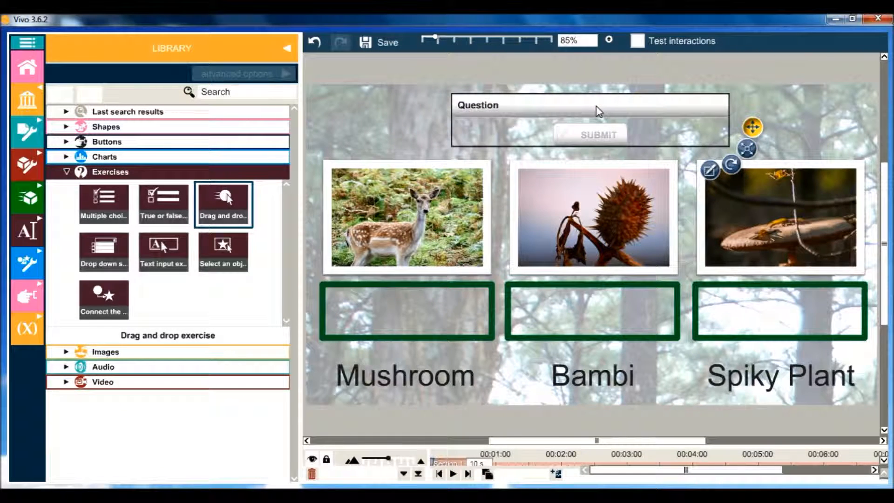
pyautogui.doubleClick(597, 110)
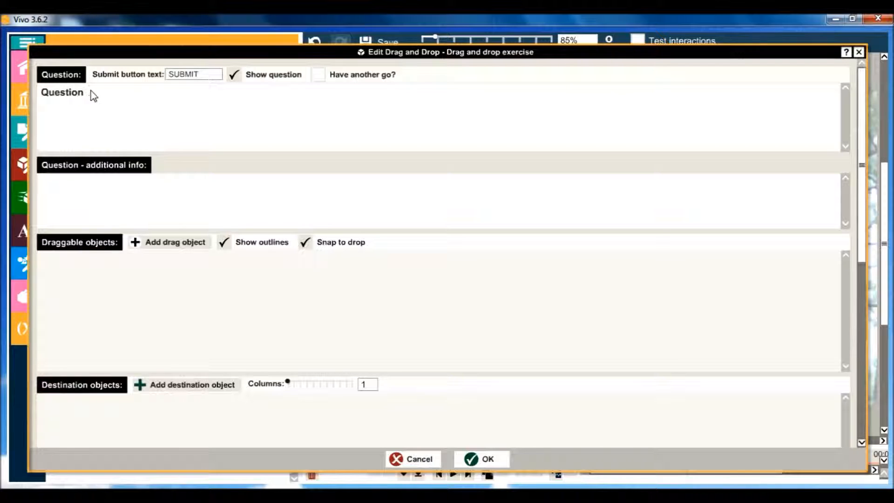
pyautogui.moveTo(90, 93); pyautogui.dragTo(40, 93)
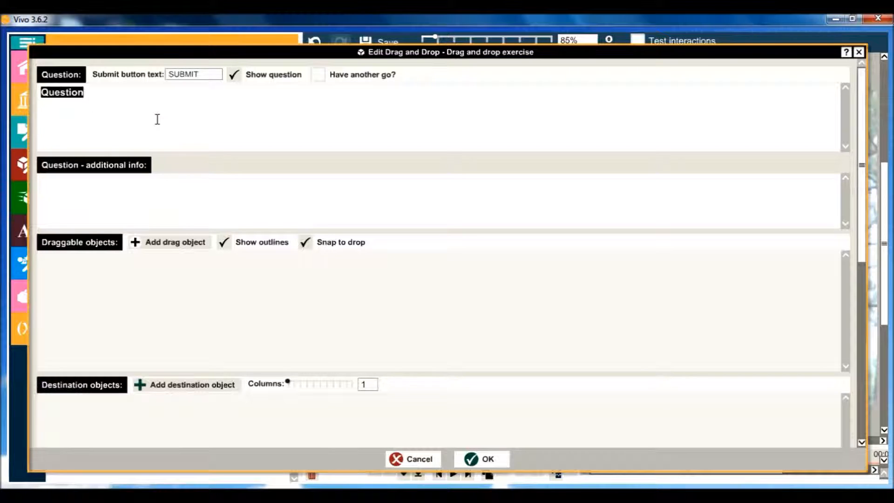
pyautogui.write('match the text to the image')
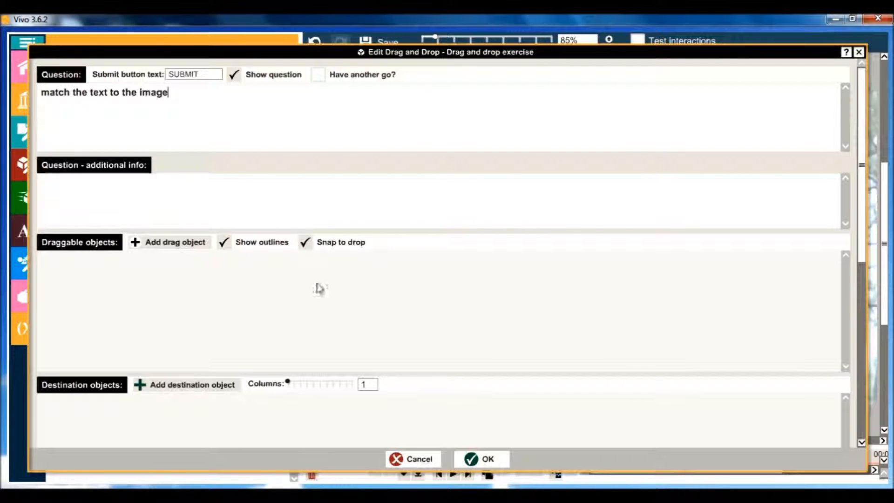
# - Add three destination objects to the exercise: Bambi Drop Zone, Sipky Plant Drop Zone and Mushroom Drop Zone
pyautogui.moveTo(860, 227); pyautogui.dragTo(862, 289)
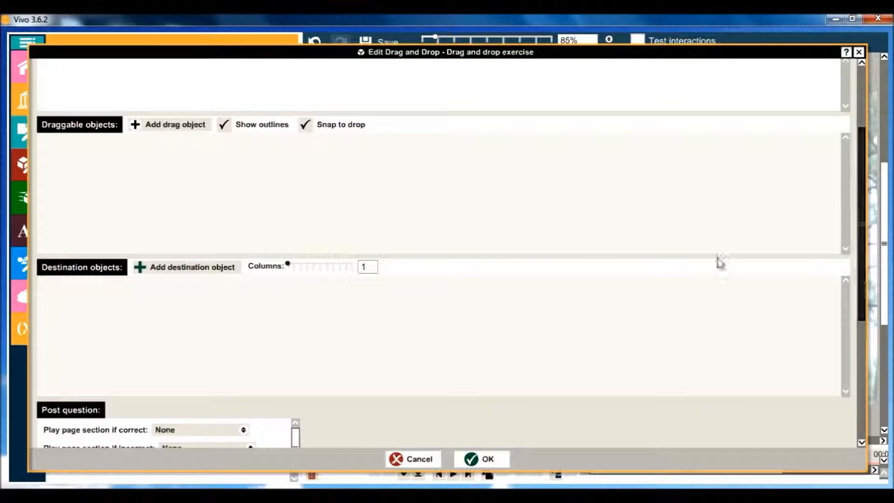
pyautogui.click(169, 270)
pyautogui.click(200, 320)
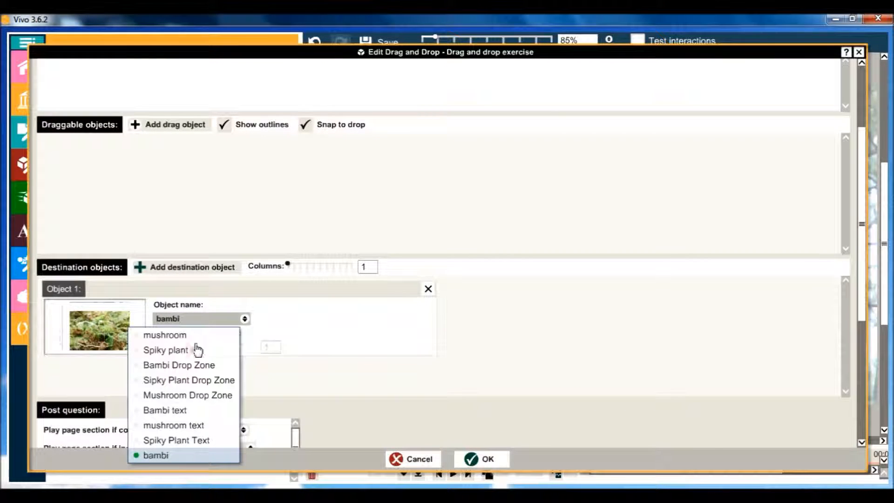
pyautogui.click(178, 365)
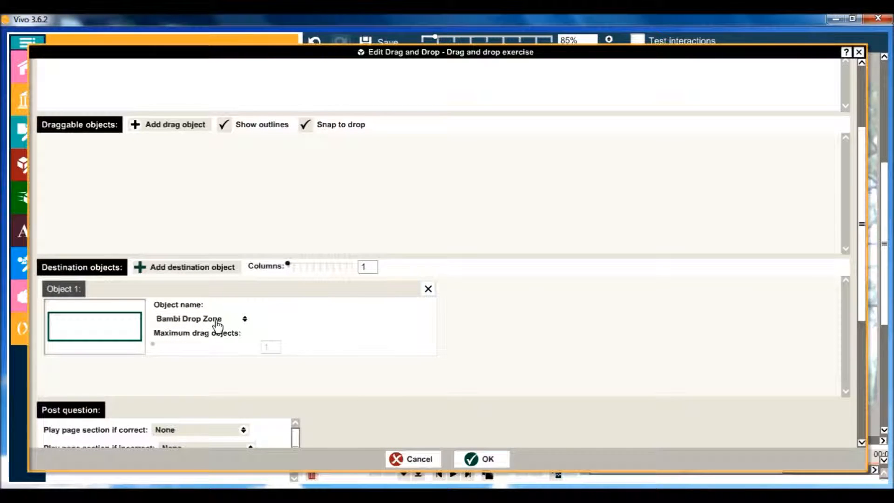
pyautogui.click(209, 274)
pyautogui.click(626, 319)
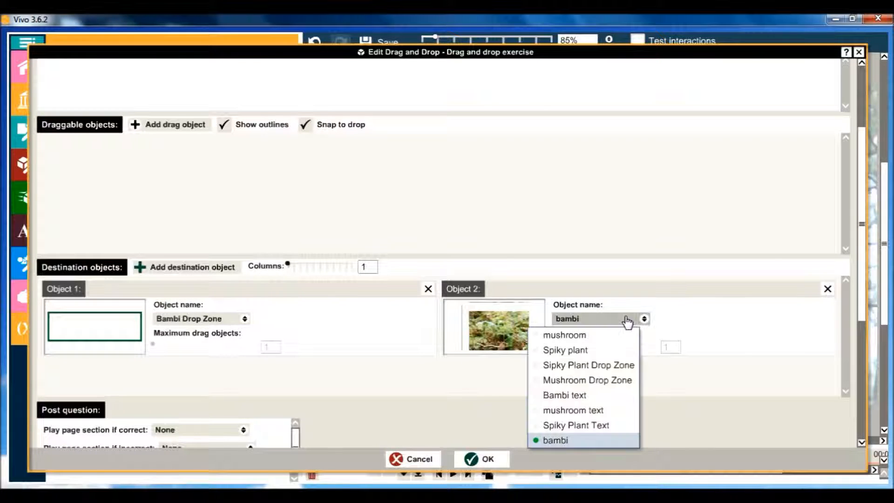
pyautogui.click(598, 365)
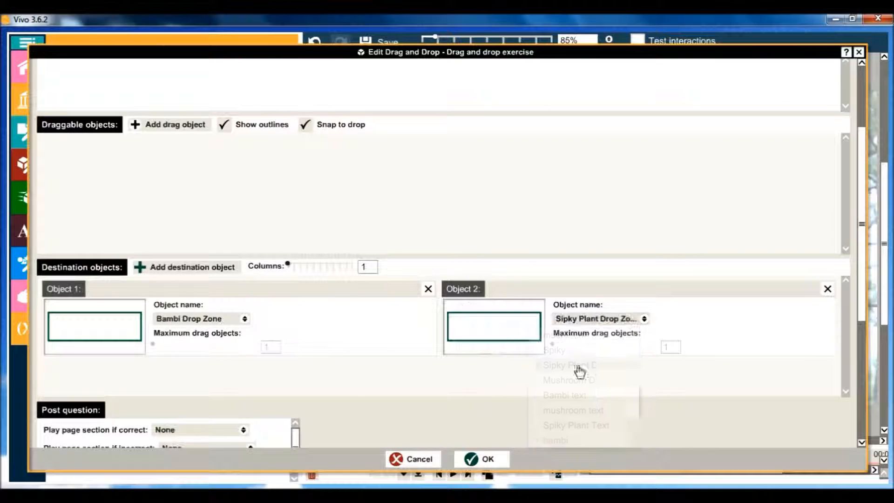
pyautogui.click(207, 272)
pyautogui.click(413, 354)
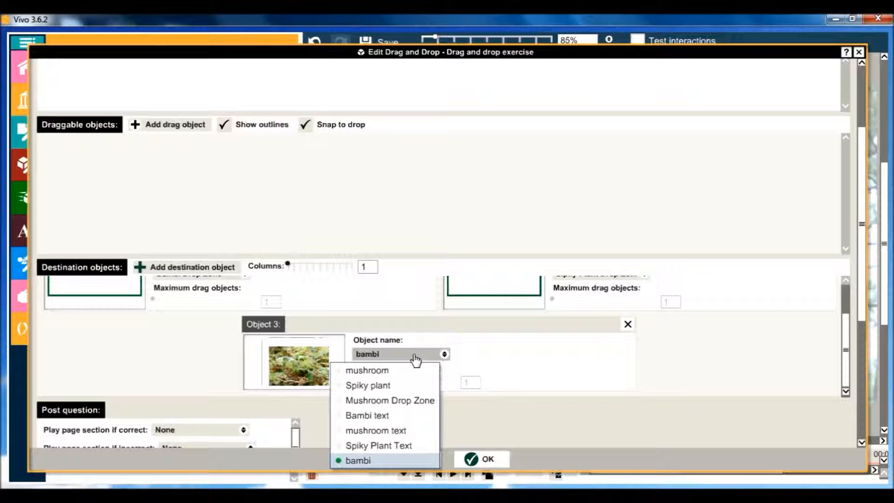
pyautogui.click(413, 400)
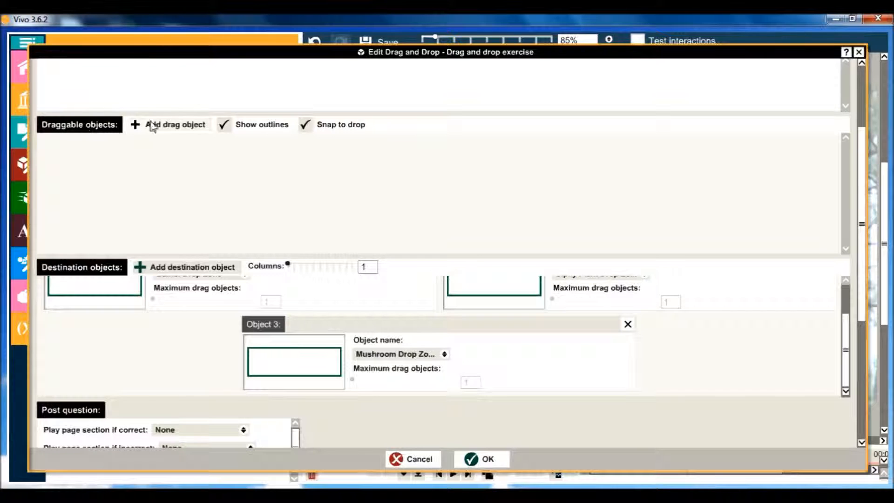
# - Add Bambi text as a draggable object, keeping Bambi Drop Zone as its correct destination
pyautogui.scroll(2, 862, 186)
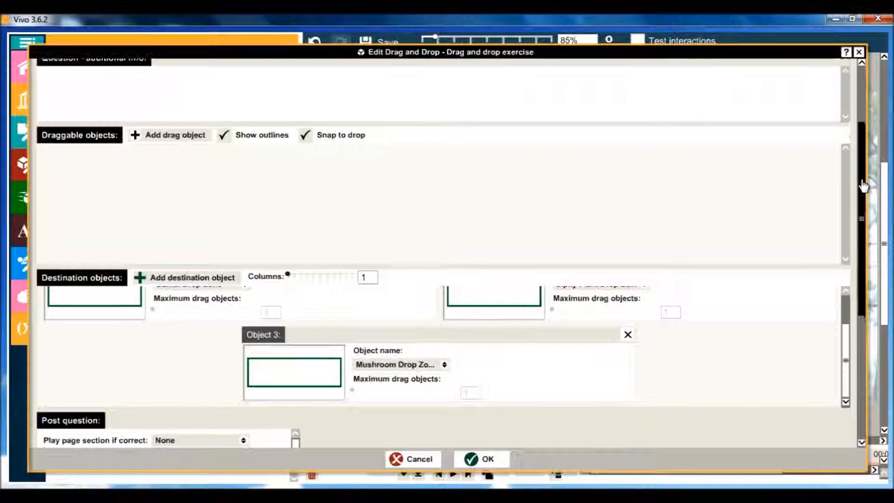
pyautogui.click(176, 155)
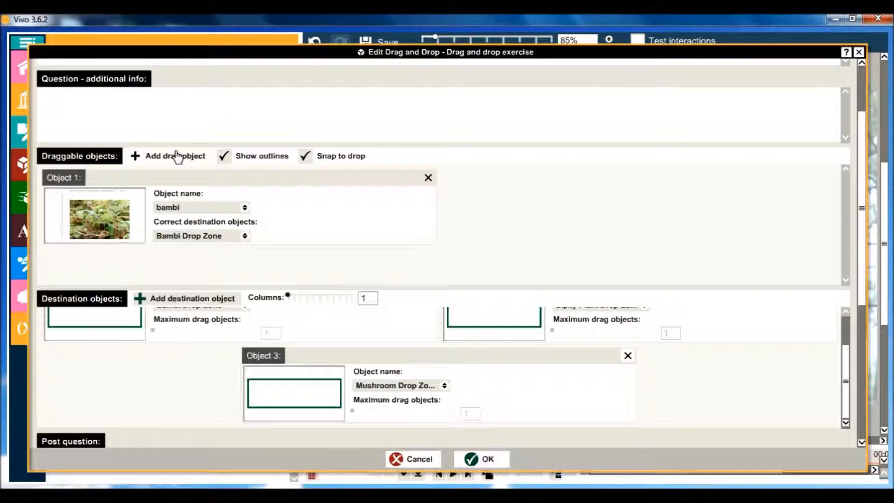
pyautogui.click(193, 208)
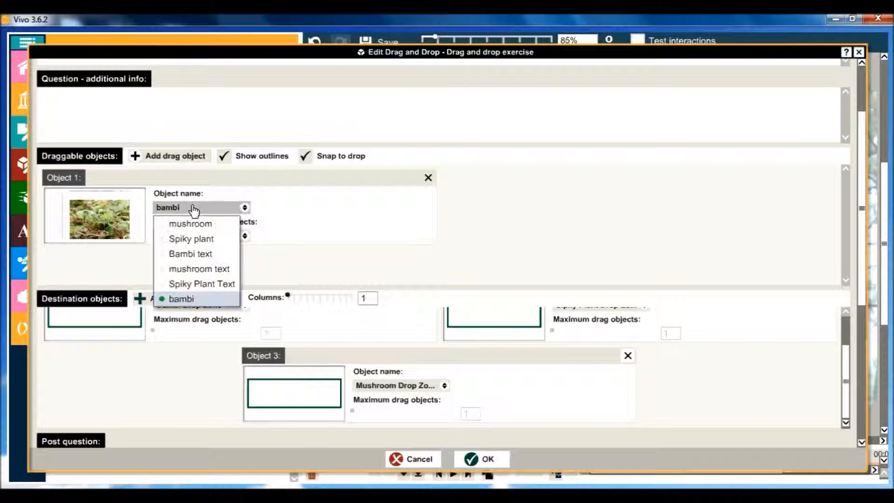
pyautogui.click(198, 253)
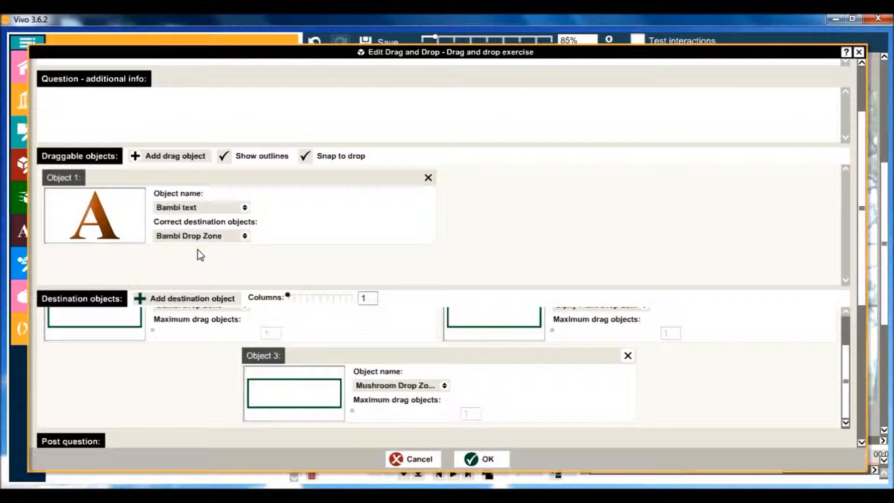
pyautogui.click(211, 239)
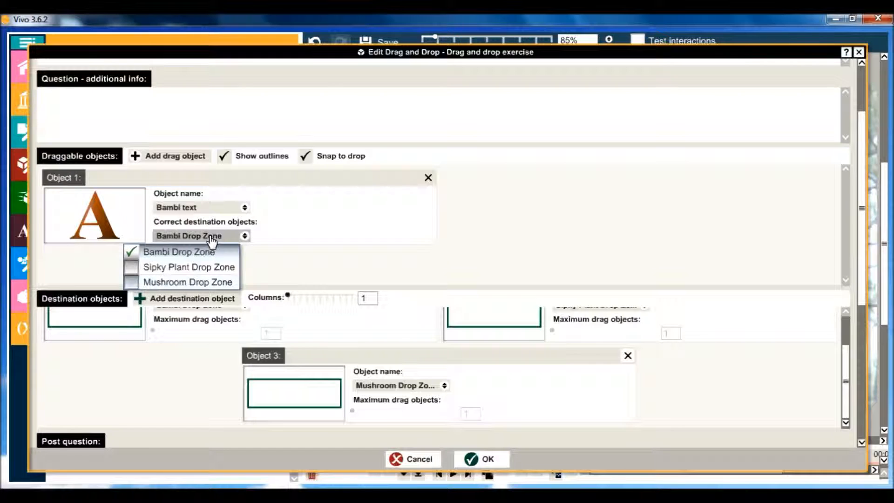
pyautogui.click(300, 233)
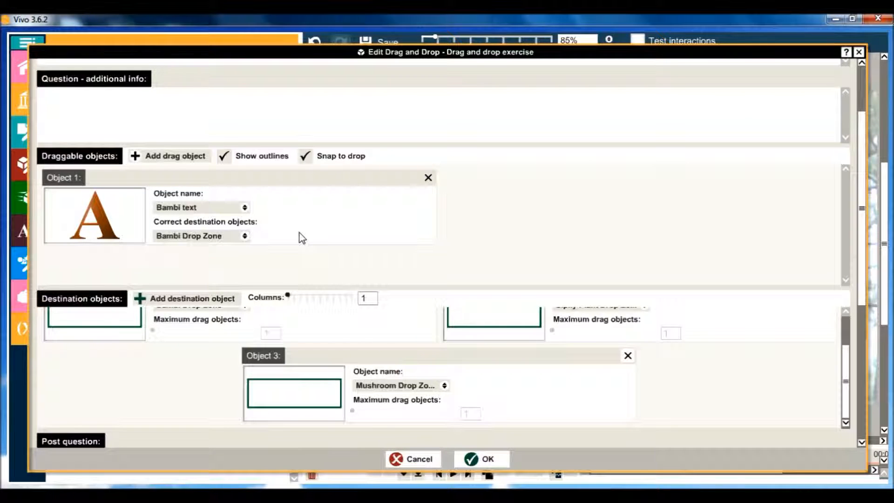
# - Add mushroom text as a second draggable object with only Mushroom Drop Zone as its correct destination
pyautogui.click(176, 160)
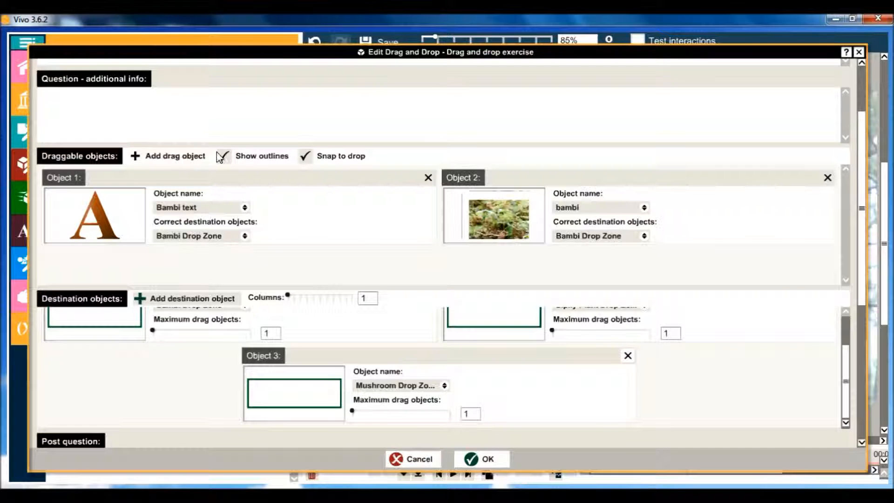
pyautogui.click(575, 210)
pyautogui.click(592, 253)
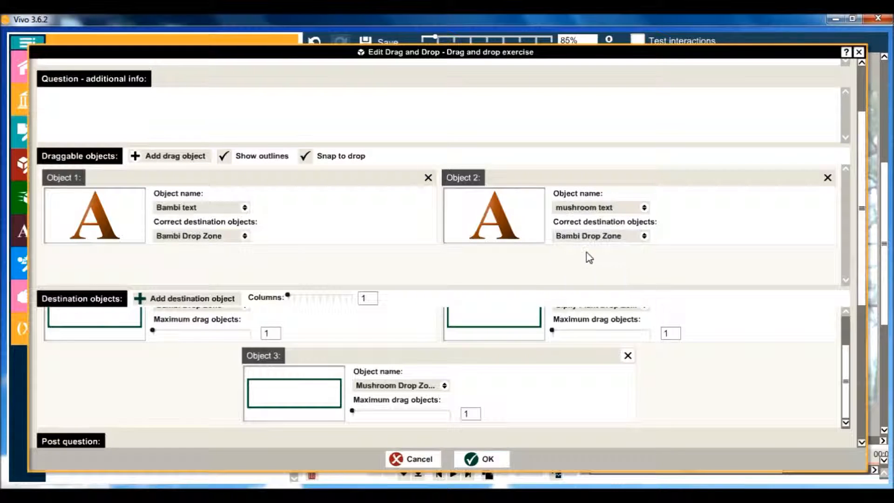
pyautogui.click(585, 236)
pyautogui.click(530, 252)
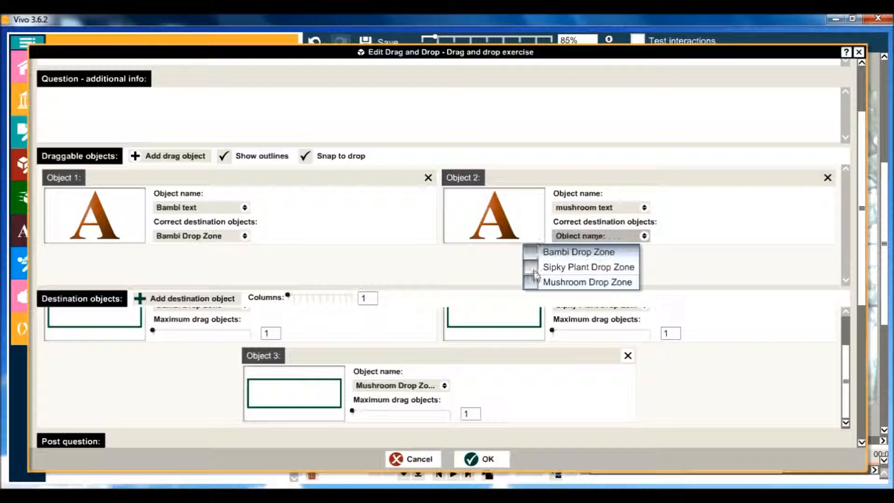
pyautogui.click(530, 281)
# - Add Spiky Plant Text as a third draggable object with Sipky Plant Drop Zone as its correct destination
pyautogui.click(165, 157)
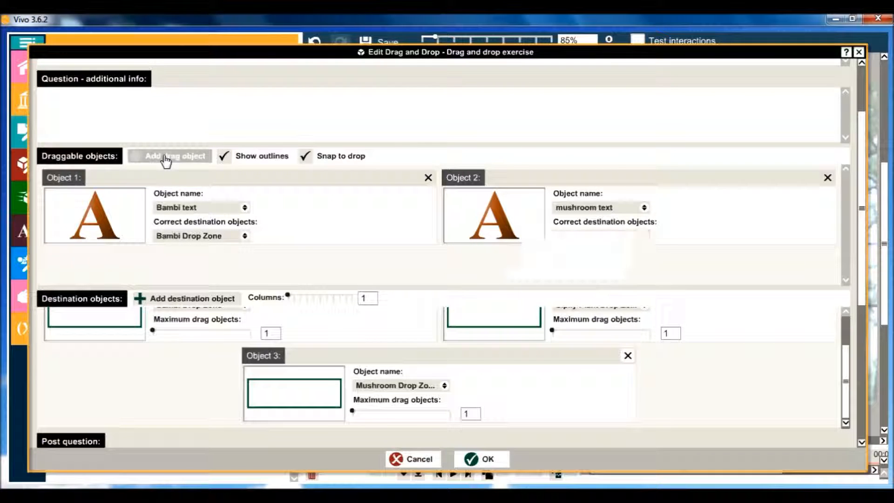
pyautogui.click(403, 243)
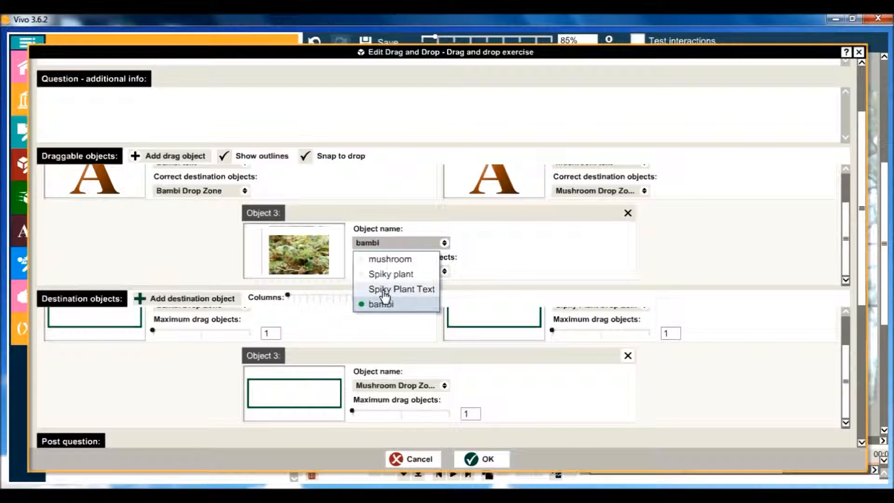
pyautogui.click(385, 289)
pyautogui.click(386, 271)
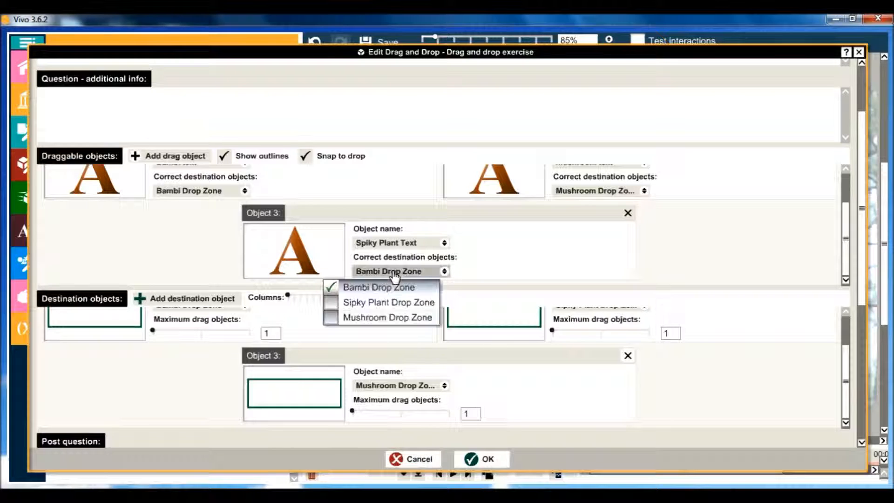
pyautogui.click(385, 303)
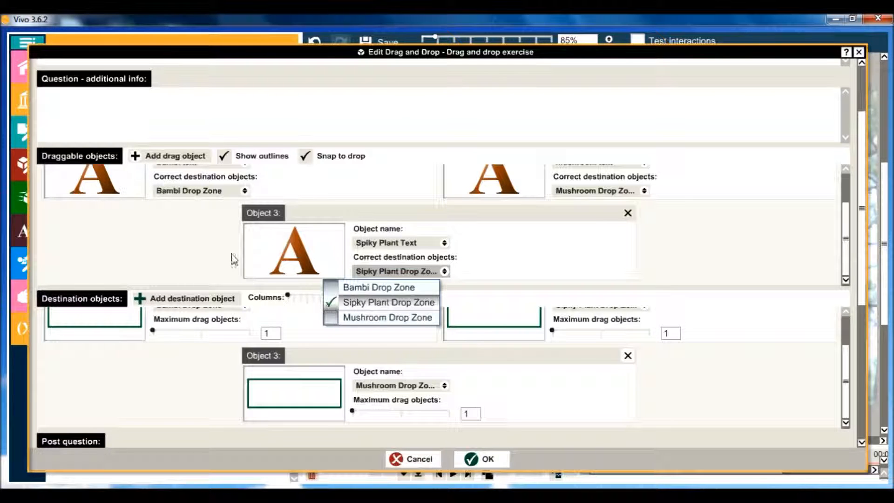
# - Turn off snap to drop for the draggable objects and apply the drag and drop exercise settings
pyautogui.click(305, 158)
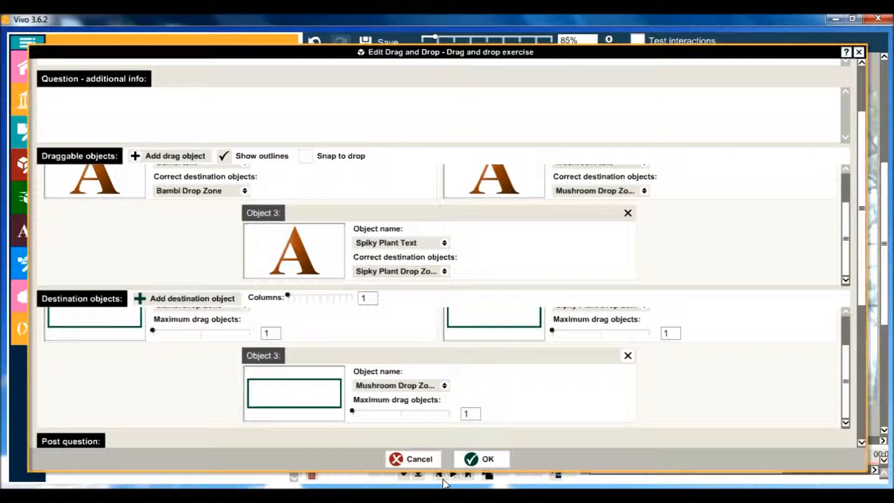
pyautogui.click(478, 461)
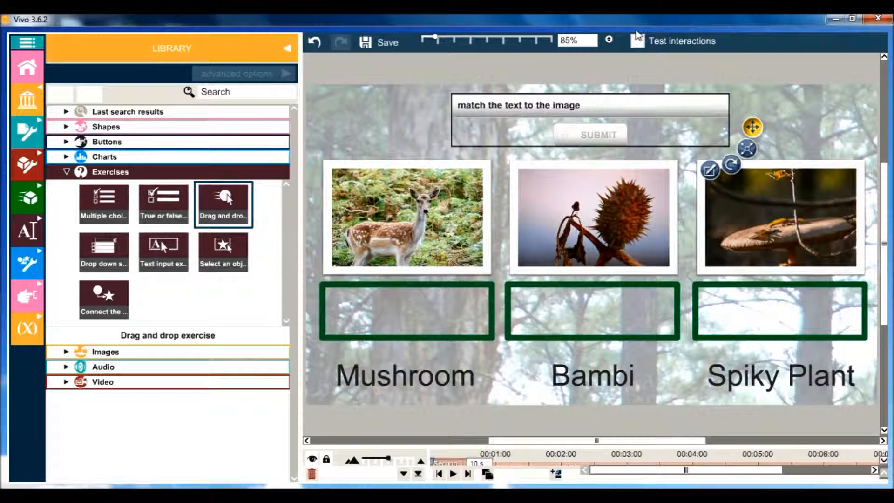
# - Test the exercise by placing Spiky Plant, Bambi and Mushroom in the boxes under their matching images and submitting the answers
pyautogui.click(637, 40)
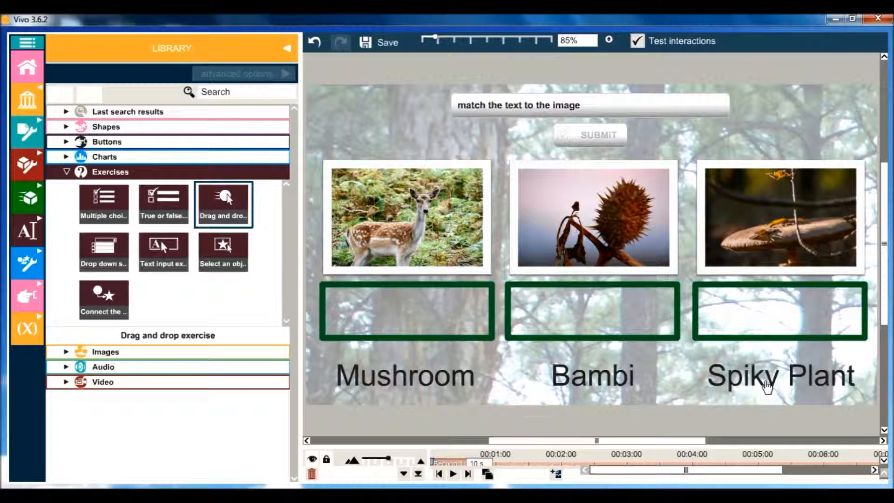
pyautogui.moveTo(765, 385); pyautogui.dragTo(582, 321)
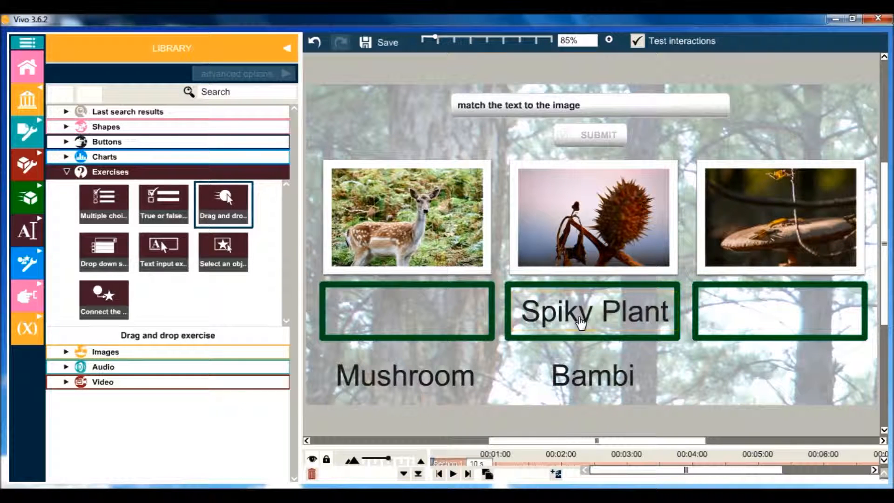
pyautogui.moveTo(593, 385); pyautogui.dragTo(408, 321)
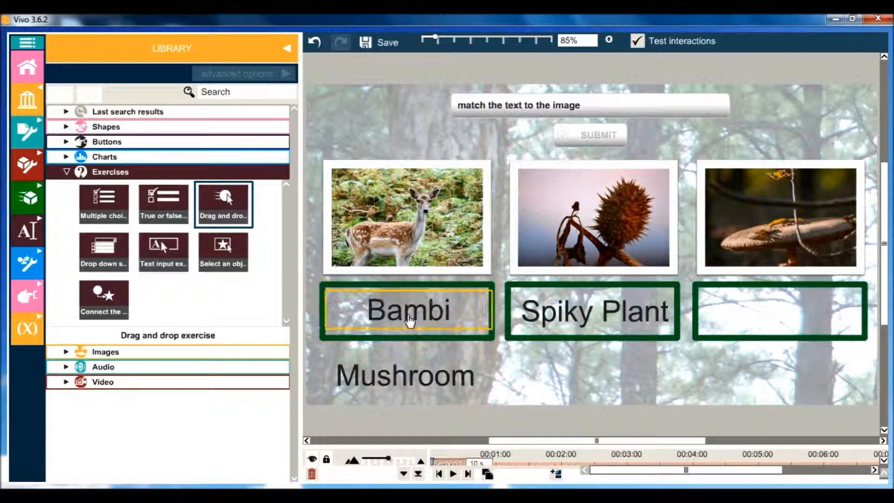
pyautogui.moveTo(409, 367); pyautogui.dragTo(787, 309)
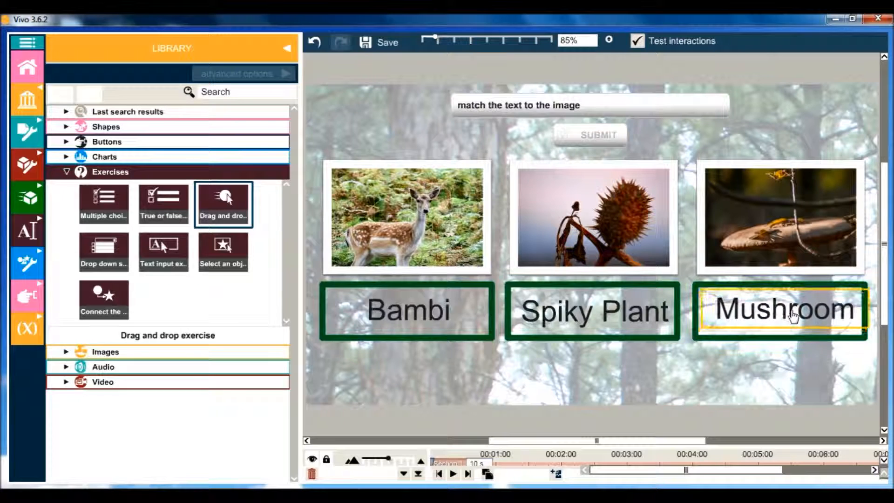
pyautogui.click(601, 135)
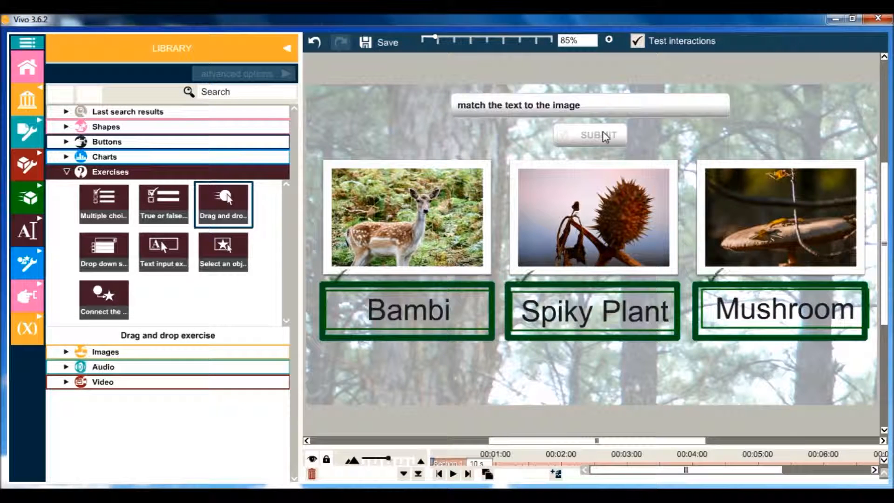